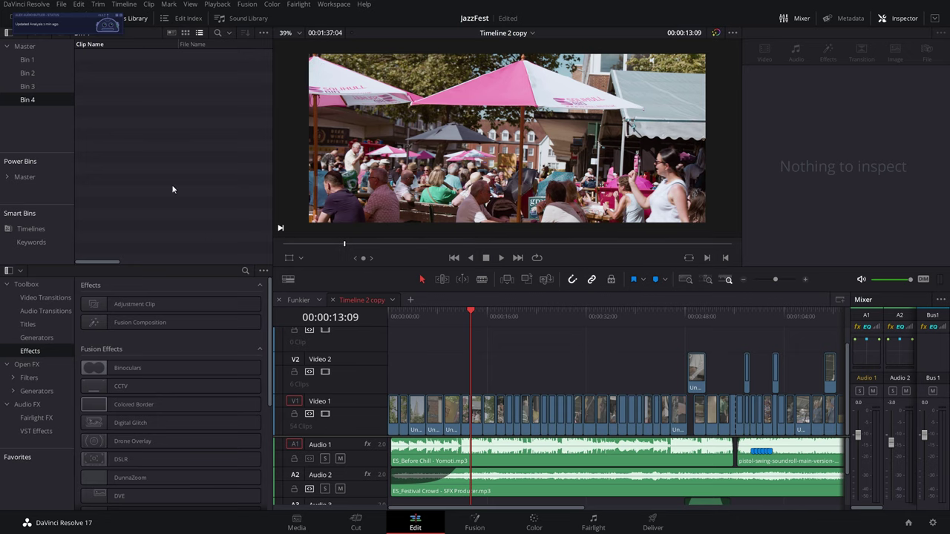
Step: Drag 1080 Square.drt from File Explorer into Bin 4 of the JazzFest project
key(alt+Tab)
key(alt+Tab)
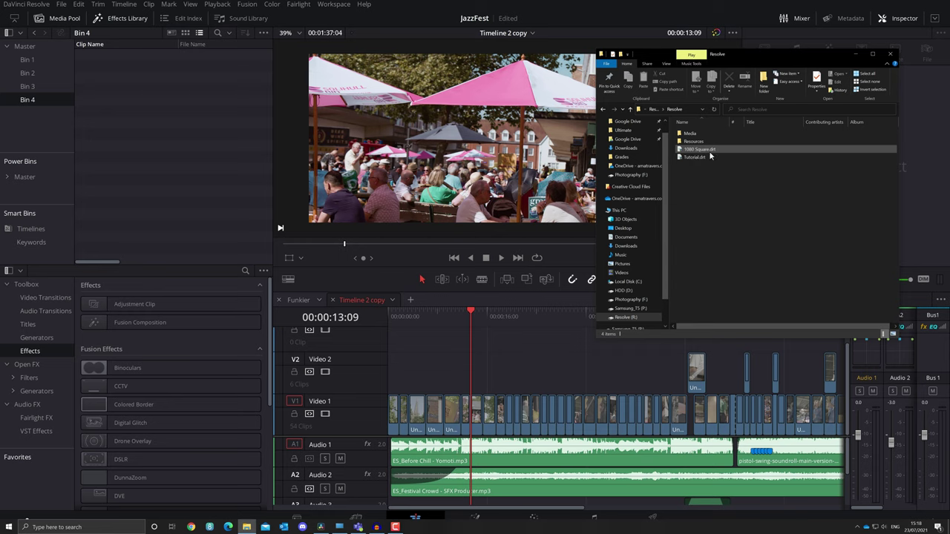
click(703, 152)
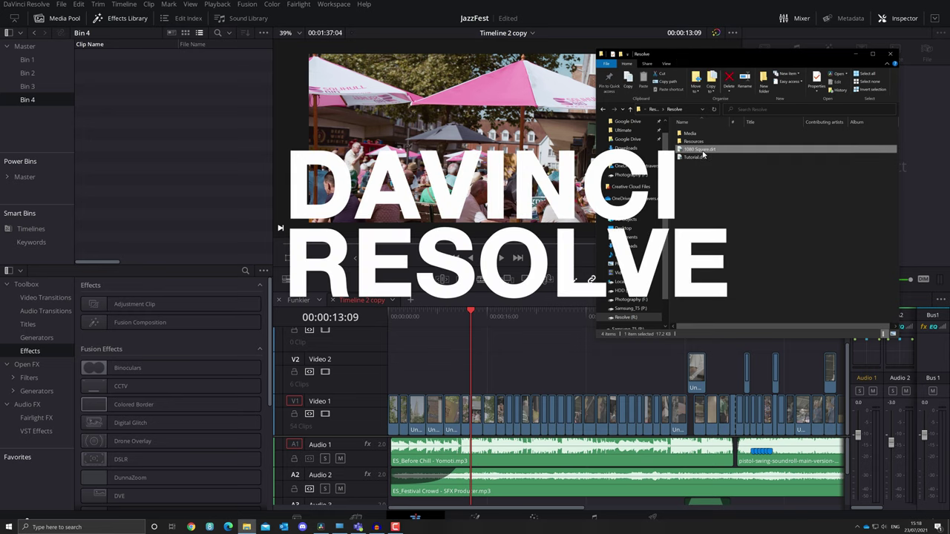
drag(709, 152, 185, 123)
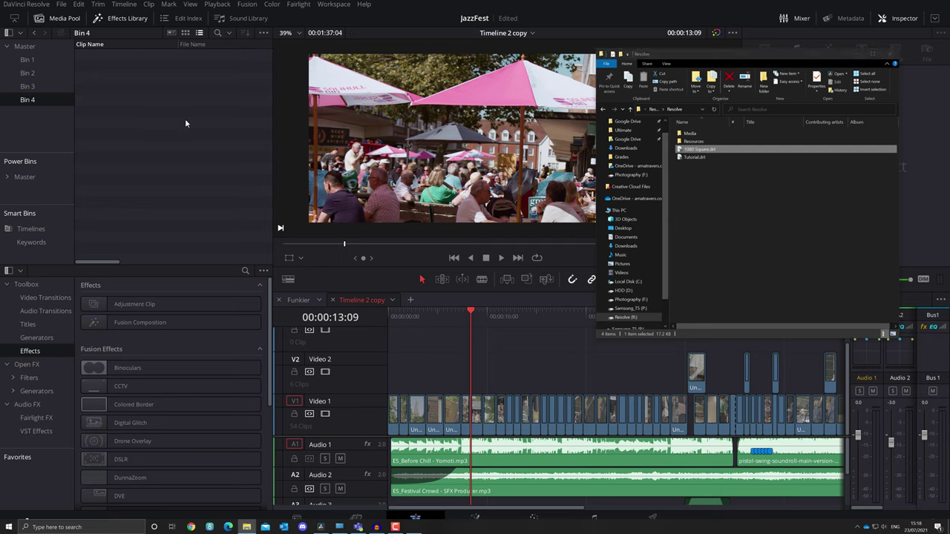
Step: Copy every clip from Timeline 2 copy and paste them into the 1080 Square timeline
click(854, 52)
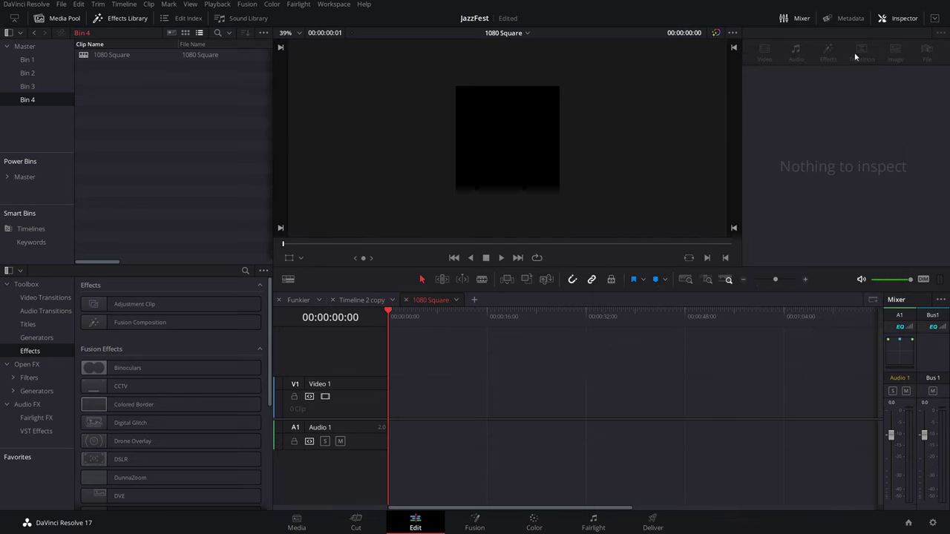
scroll(471, 160, up, 5)
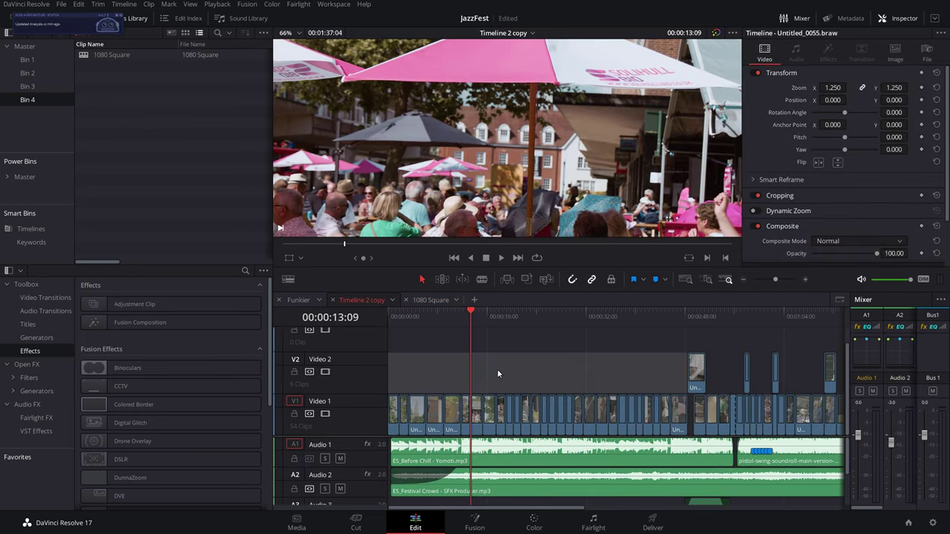
key(ctrl+a)
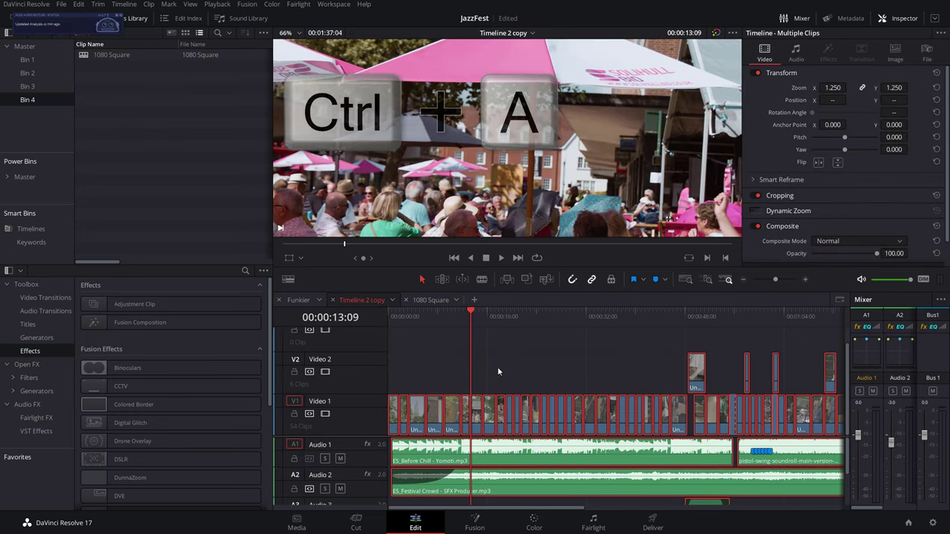
key(ctrl+c)
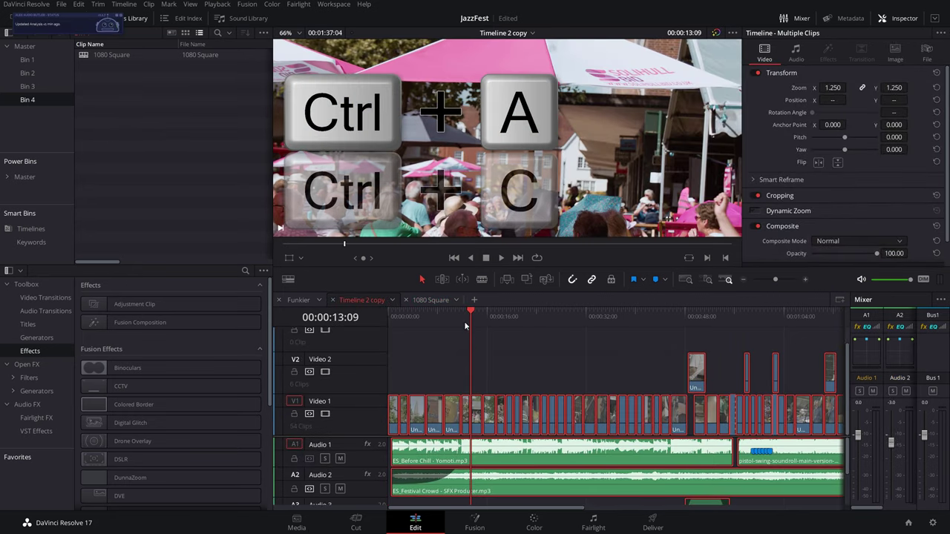
click(429, 301)
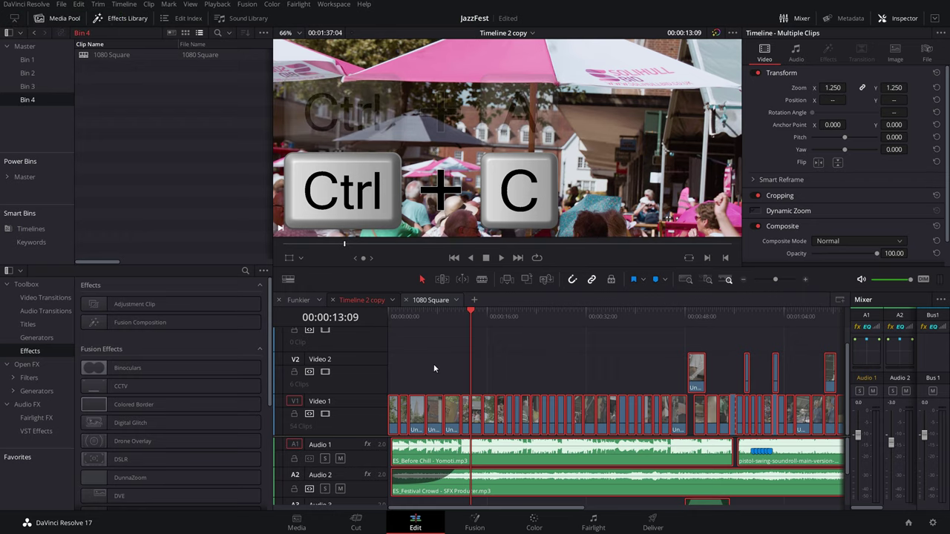
key(ctrl+v)
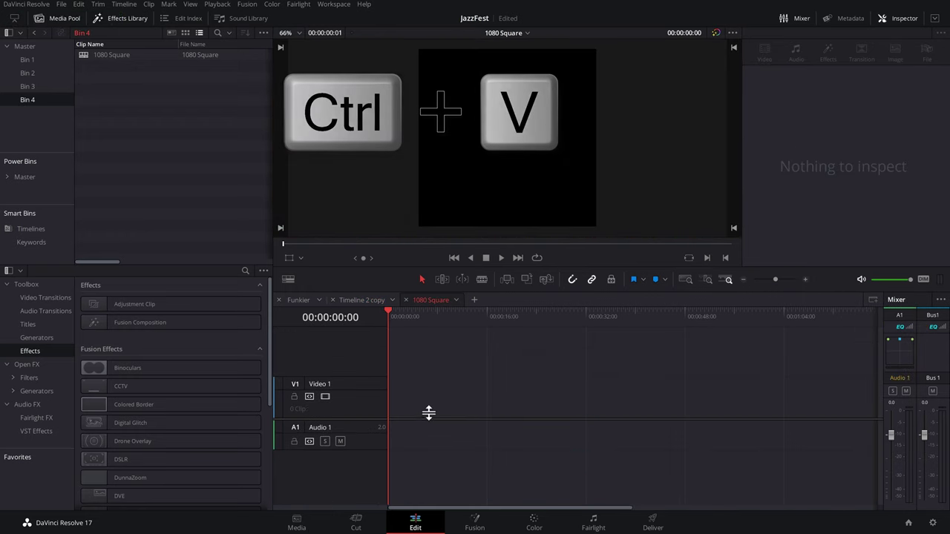
click(444, 317)
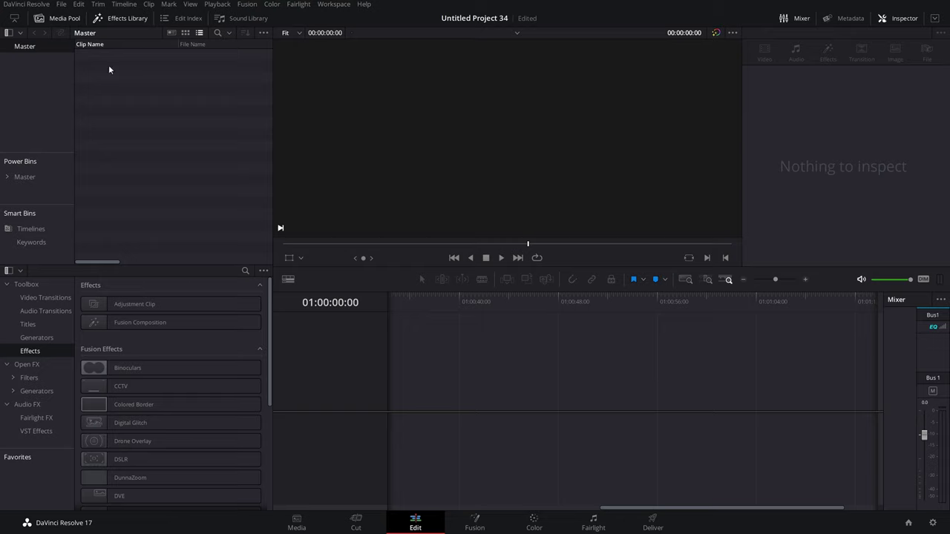
Step: Start a new timeline named 1080 Insta with custom settings and 3 video tracks
right_click(125, 87)
mouse_move(177, 90)
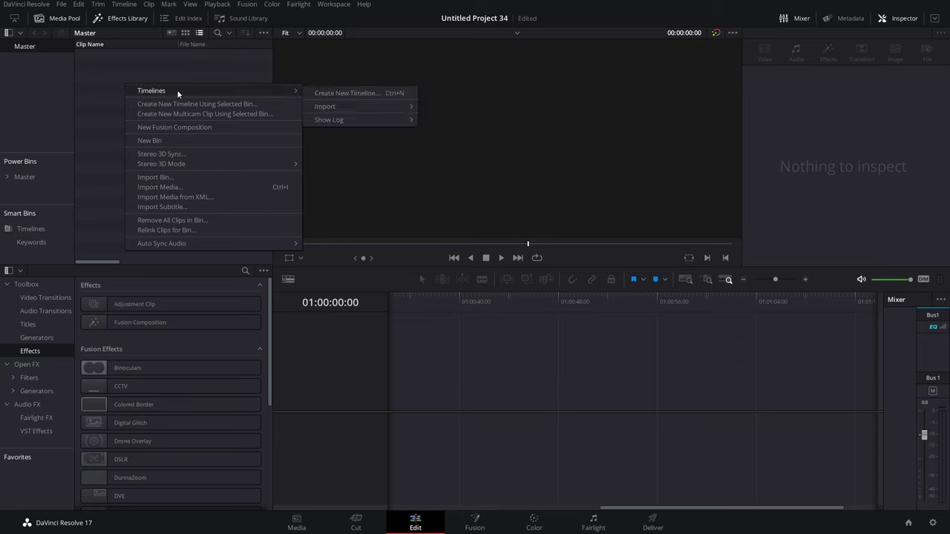
click(345, 92)
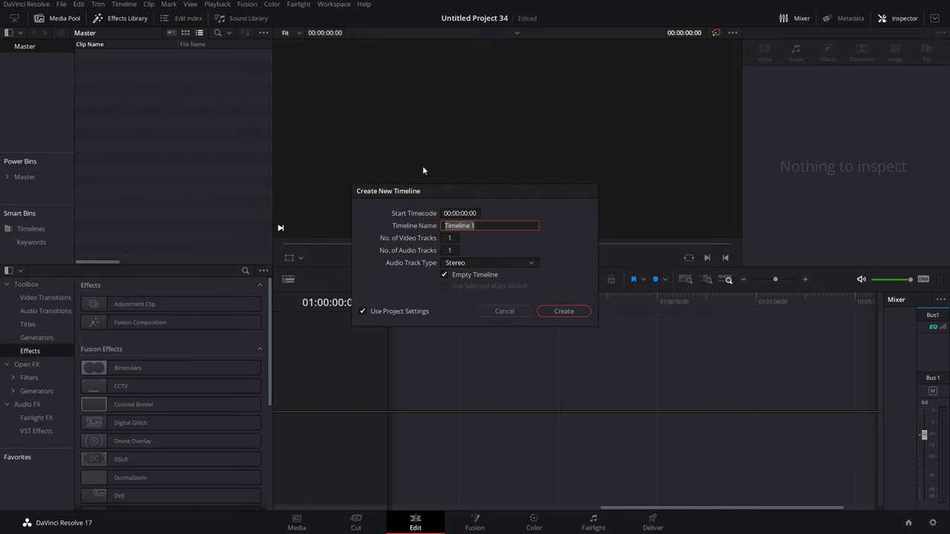
text(1080 Insta)
click(363, 312)
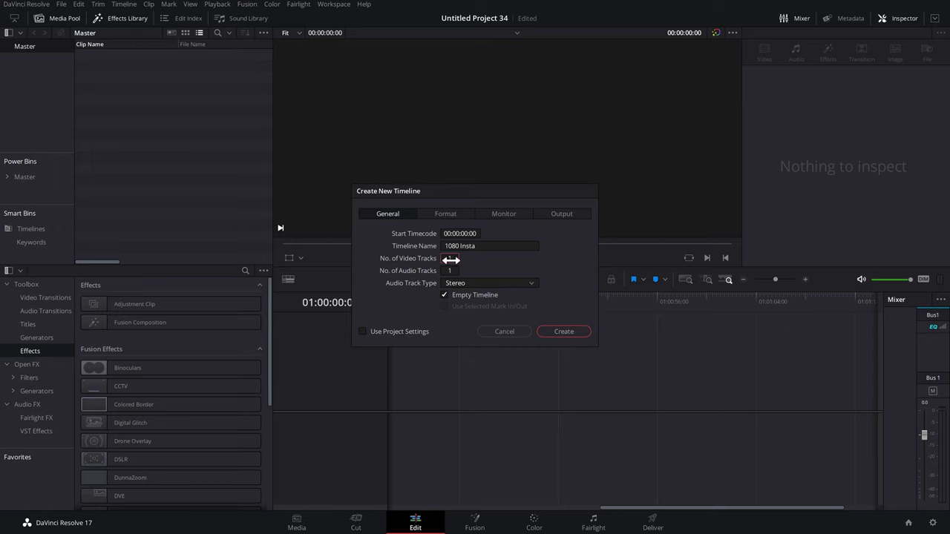
drag(450, 259, 474, 270)
Step: Set the timeline format to 1080 x 1080 at 25 fps and create 1080 Insta
click(458, 212)
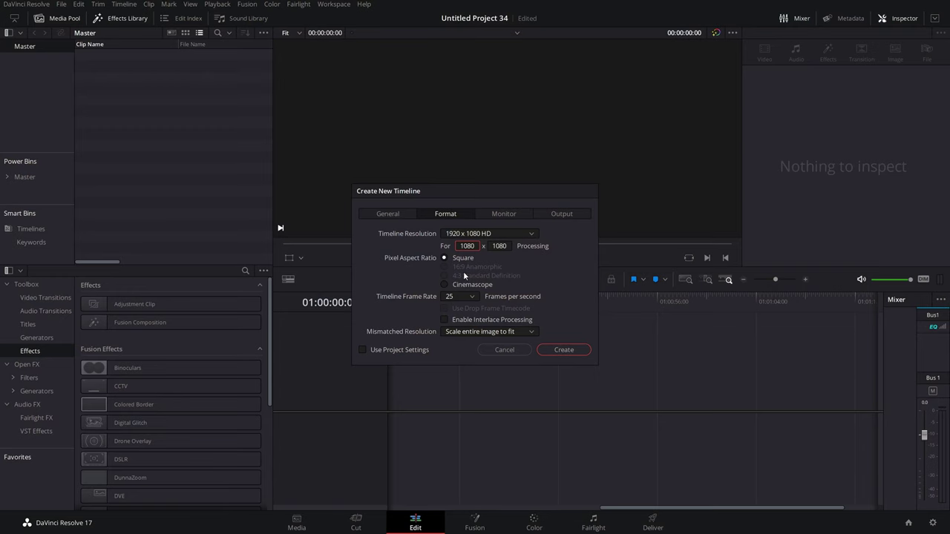
click(564, 349)
Step: Rename the tracks: Video 1 to A Roll, Video 2 to B roll, Audio 2 to Music
click(109, 57)
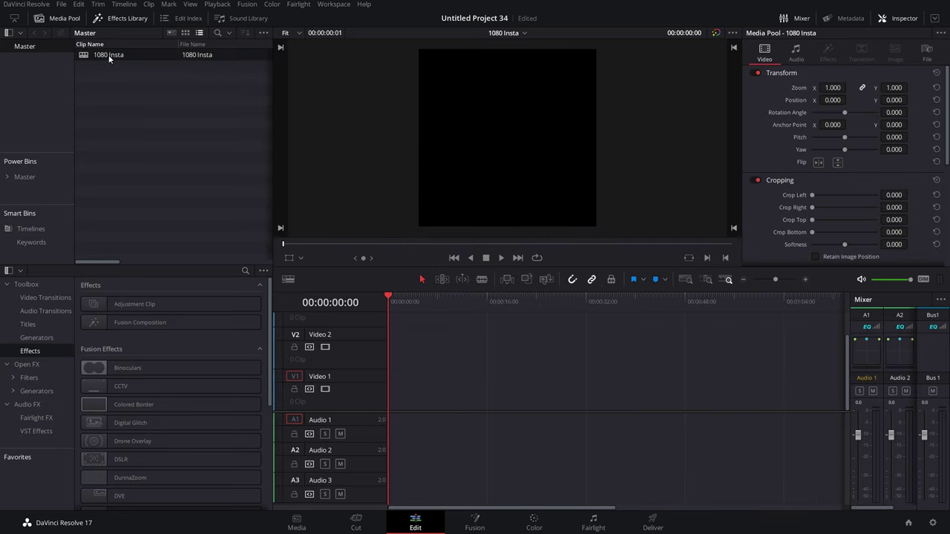
double_click(316, 378)
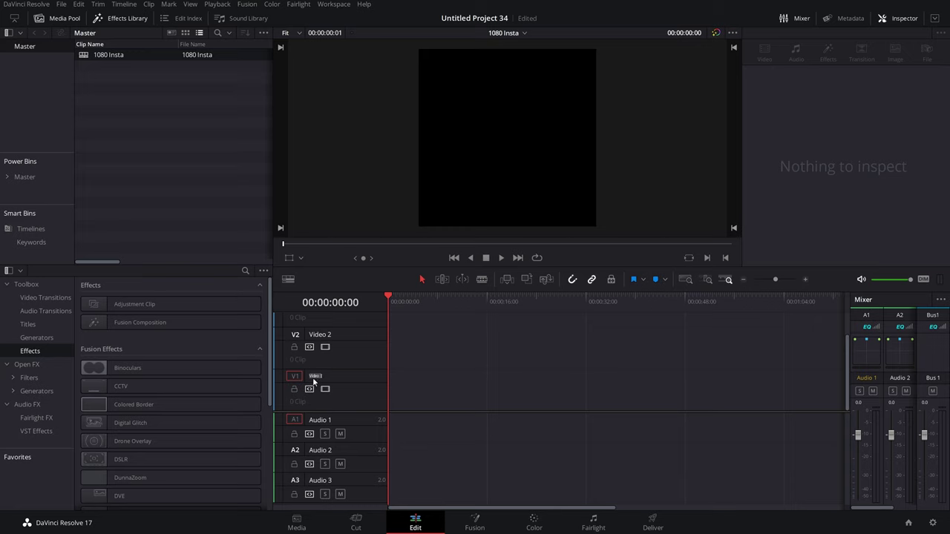
text(A)
key(Return)
double_click(322, 336)
key(BackSpace)
text(B roll)
key(Return)
double_click(318, 450)
key(Return)
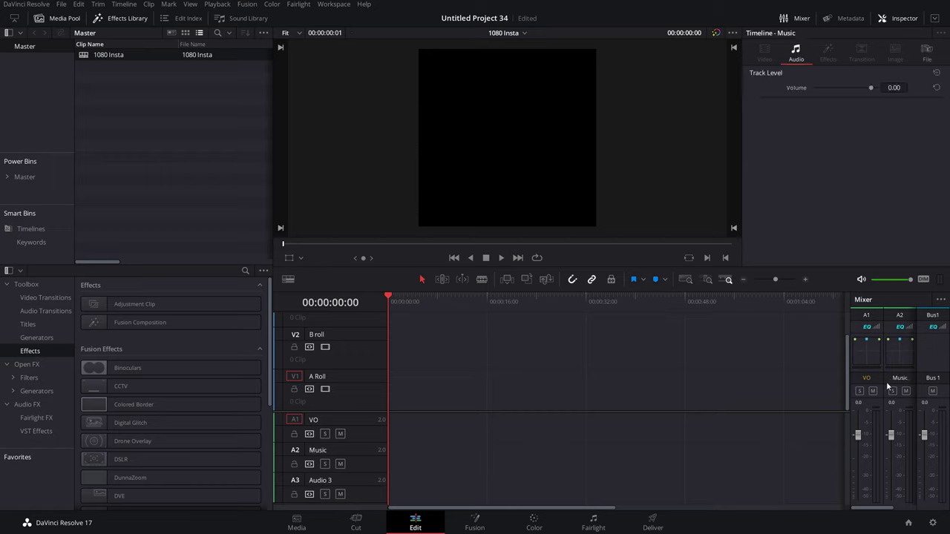
Step: In the Mixer, pull the Music (A2) fader down to -15.20 dB
click(791, 21)
click(791, 21)
drag(891, 435, 892, 466)
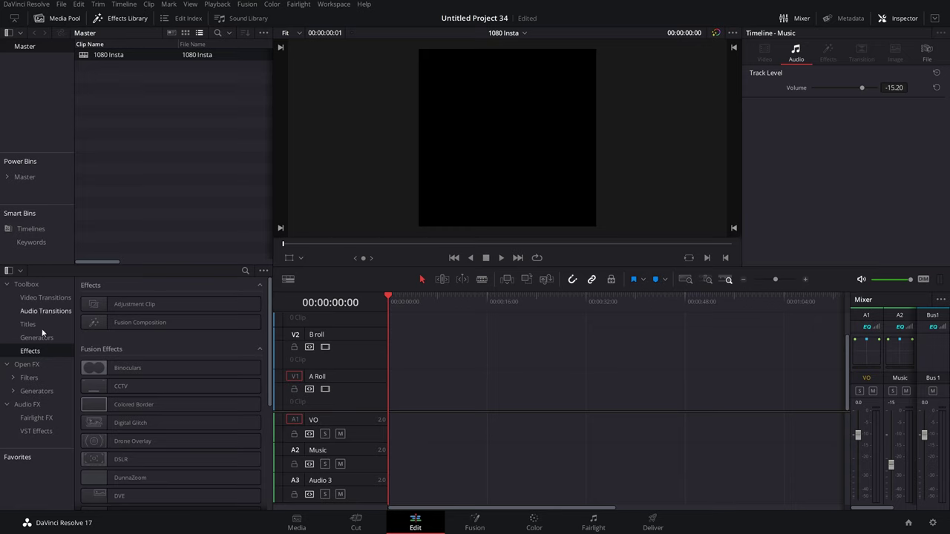
Step: Apply the Noise Reduction audio effect to the A1 VO track with default settings
click(33, 406)
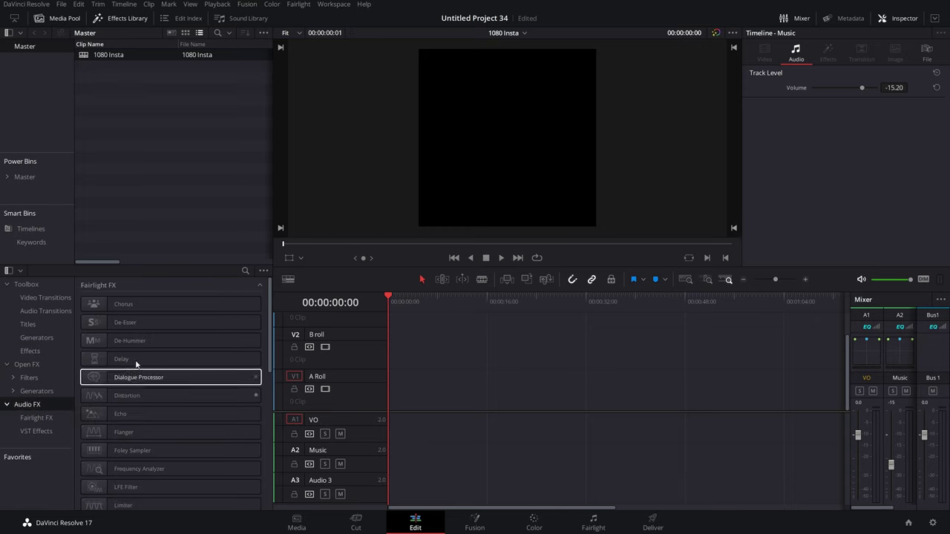
scroll(161, 363, down, 5)
scroll(164, 362, down, 4)
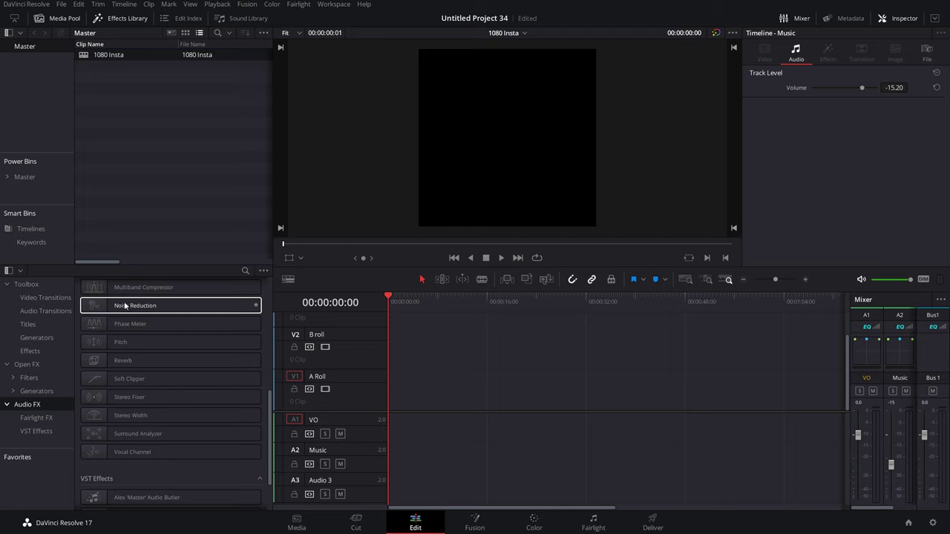
drag(128, 309, 363, 435)
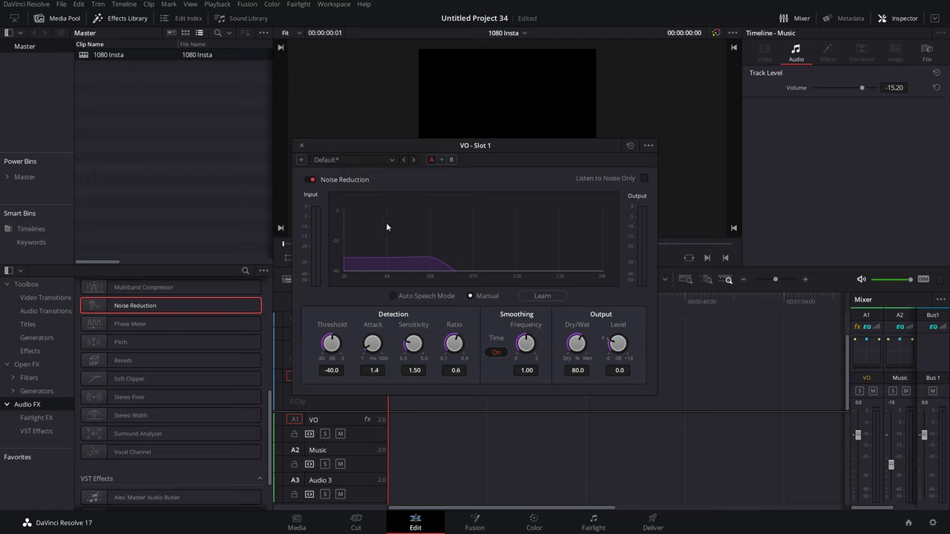
click(424, 413)
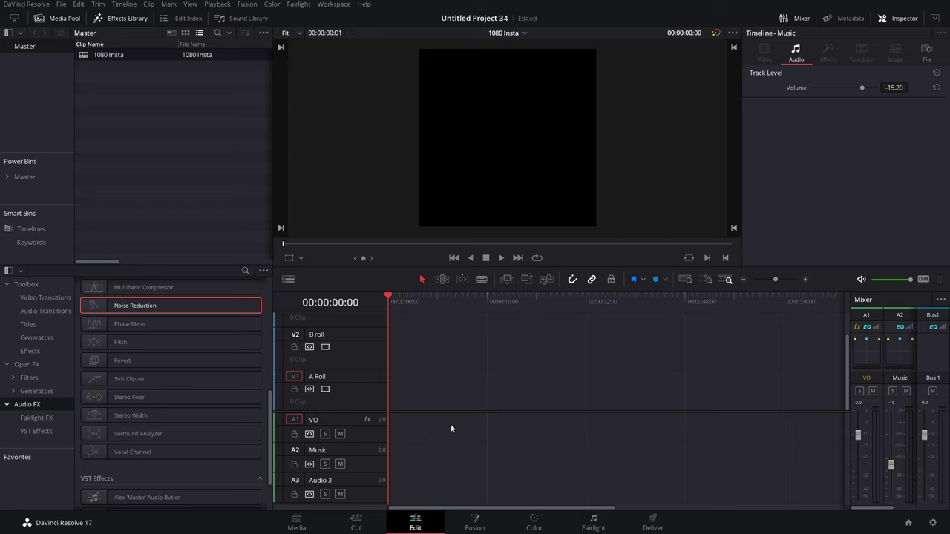
Step: Import Coming Soon - 940 x 788 px.jpeg and place it at the start of B roll
right_click(110, 94)
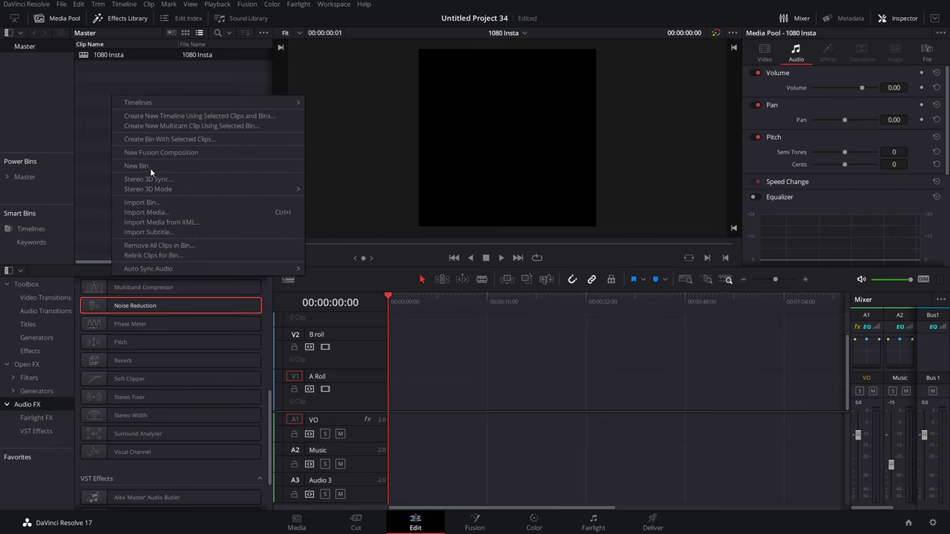
click(156, 210)
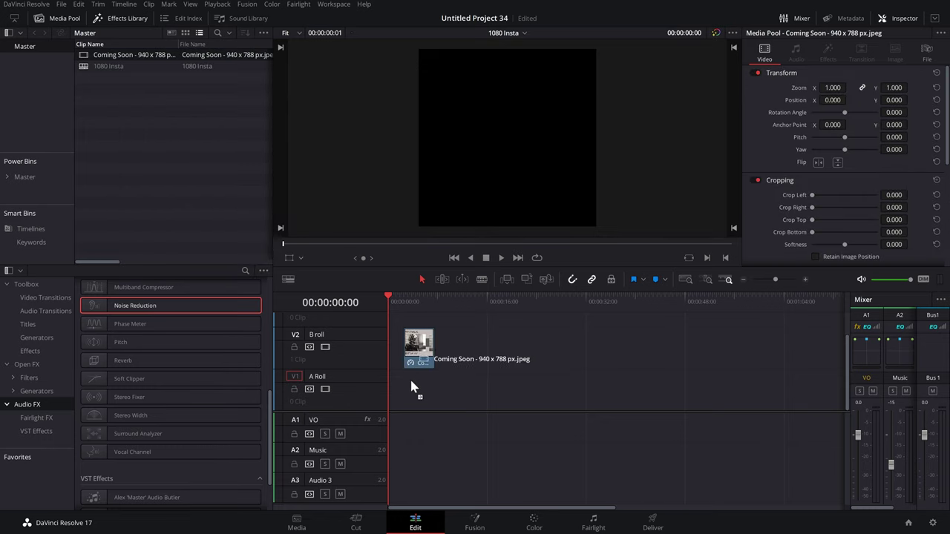
drag(413, 382, 399, 379)
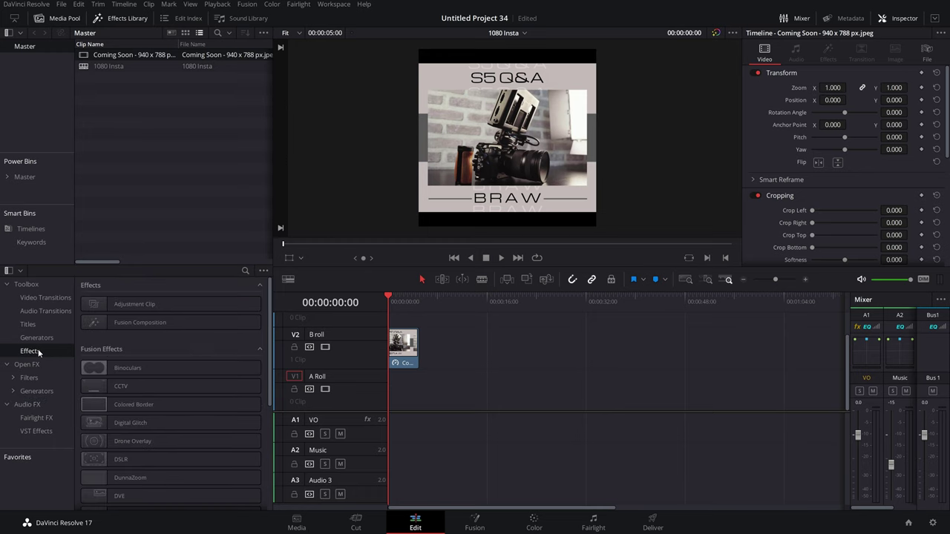
Step: Add an Adjustment Clip after the Coming Soon image on B roll and extend it
drag(103, 308, 610, 346)
click(539, 352)
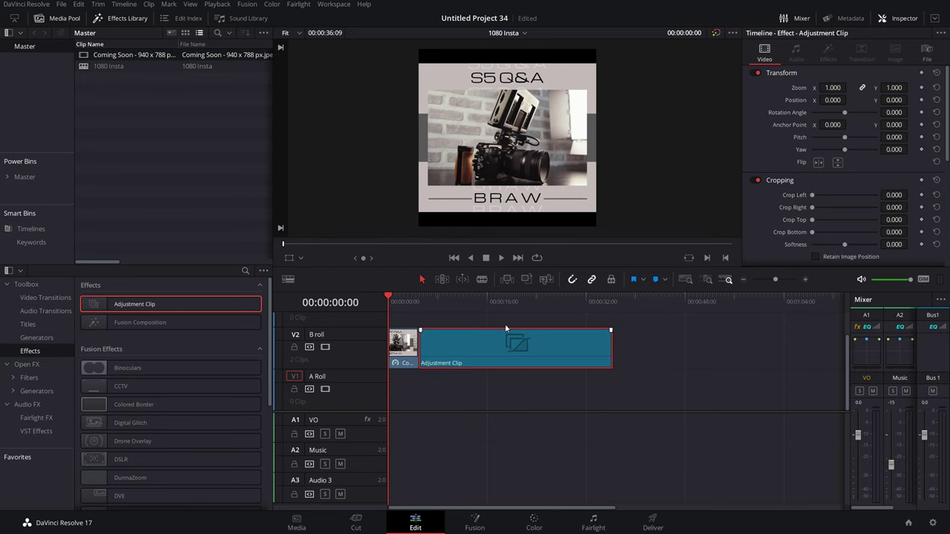
drag(492, 300, 505, 302)
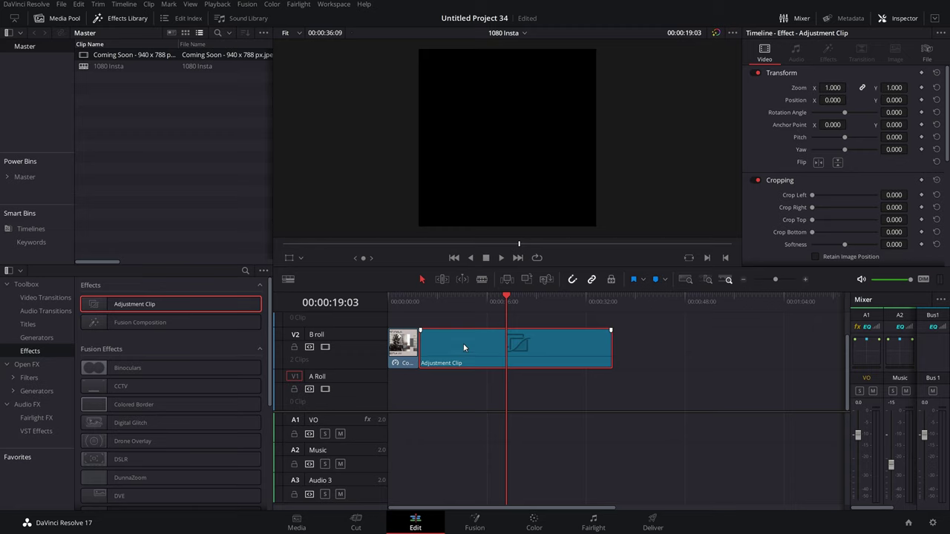
drag(414, 385, 645, 403)
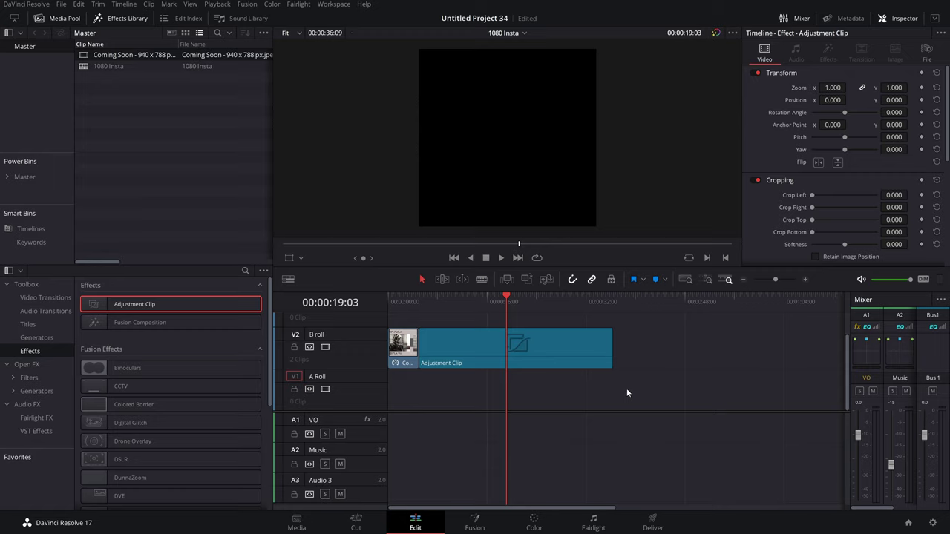
click(111, 133)
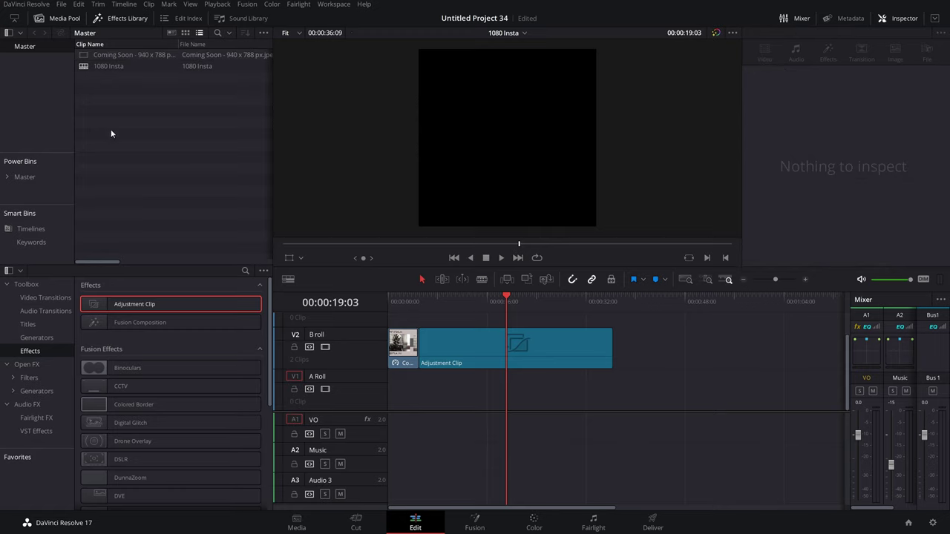
Step: Export the 1080 Insta timeline as 1080 Insta.drt to the Resolve folder
right_click(112, 68)
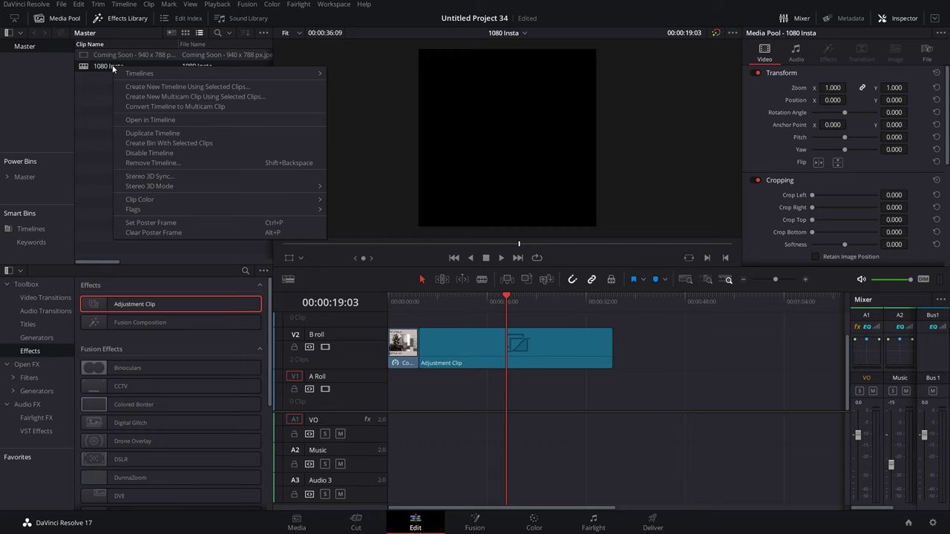
mouse_move(126, 74)
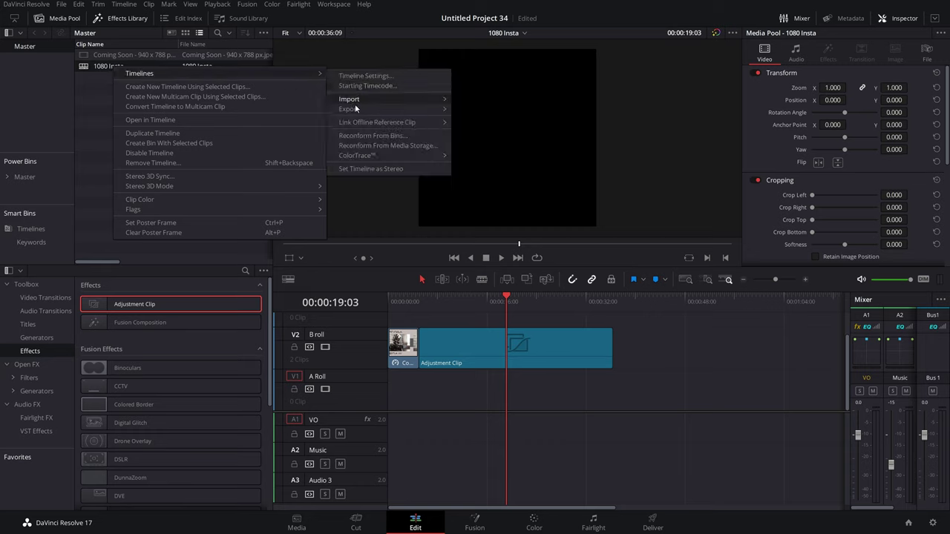
mouse_move(356, 111)
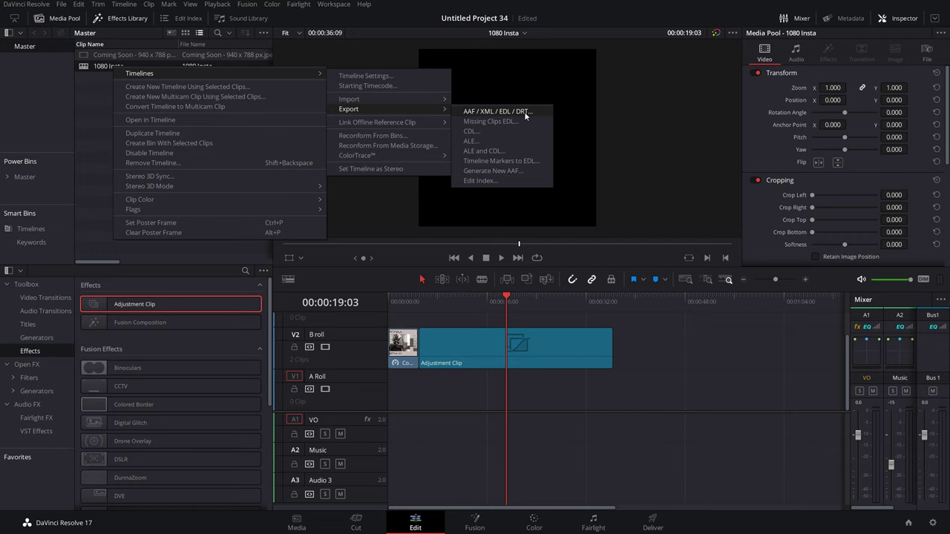
click(525, 112)
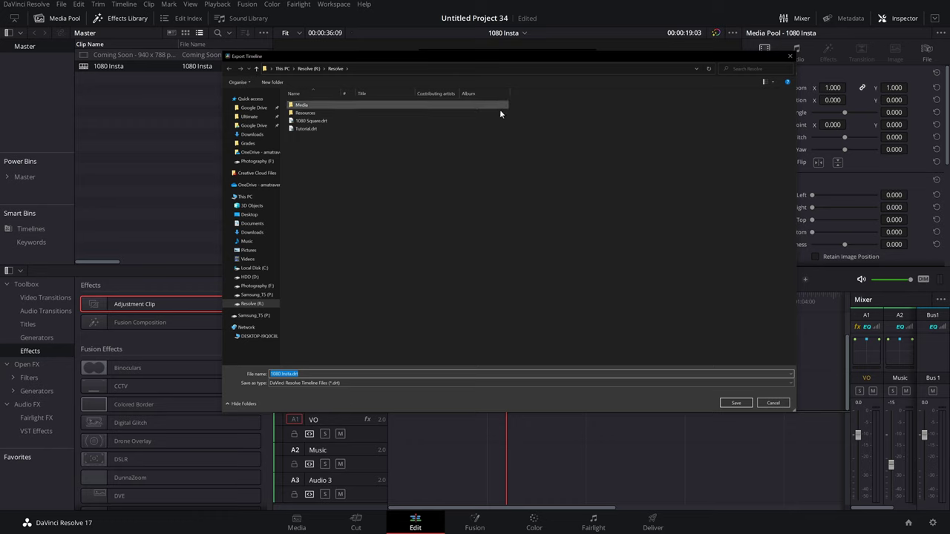
drag(475, 63, 491, 61)
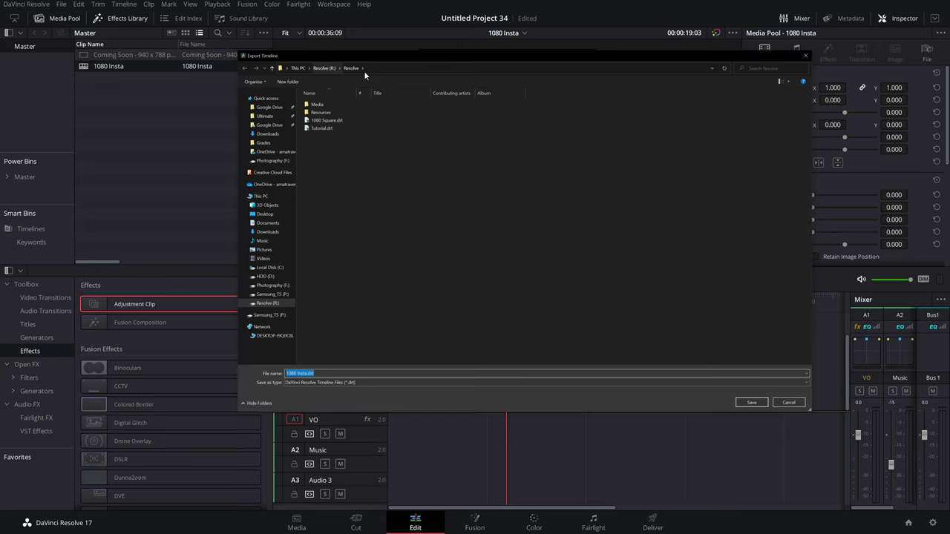
click(511, 295)
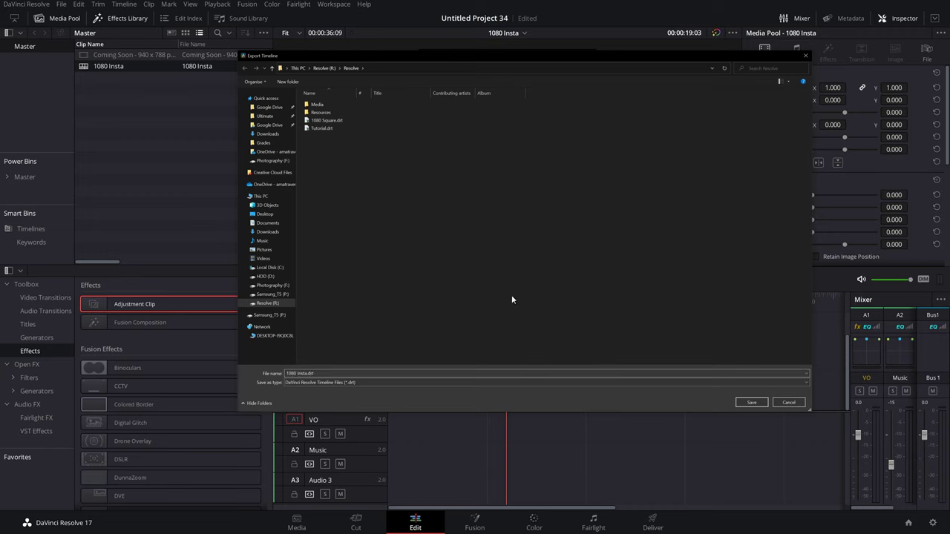
click(751, 401)
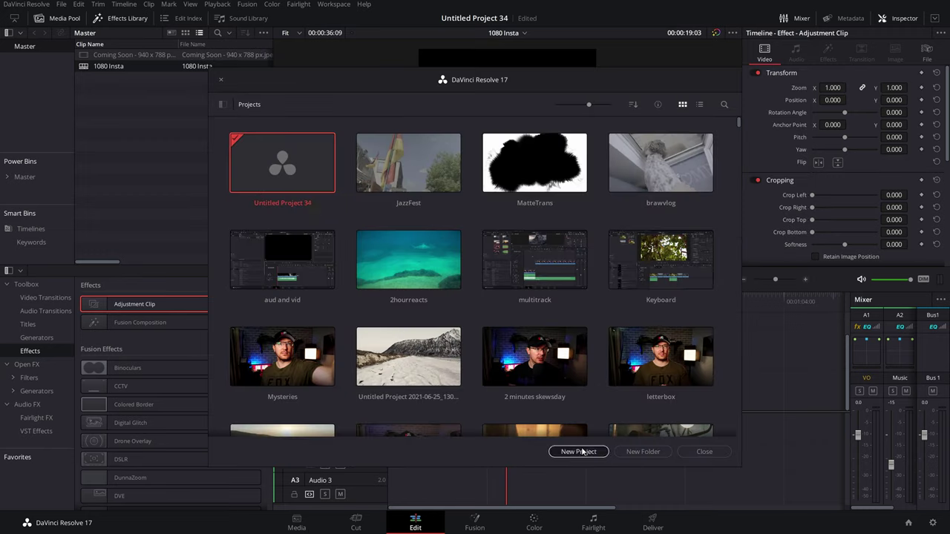
Step: Start the empty project 'new', then bring forward File Explorer showing the Resolve folder's .drt files
click(577, 451)
click(441, 296)
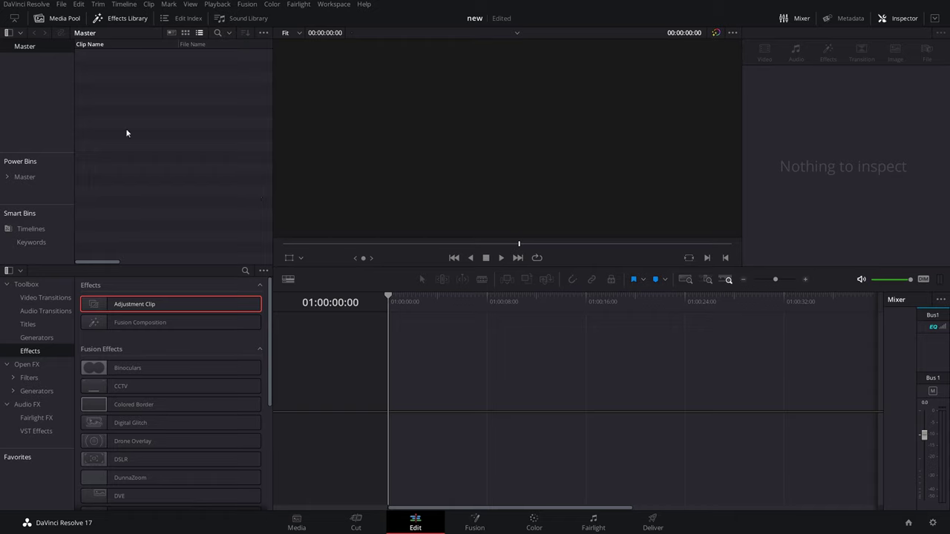
right_click(158, 97)
mouse_move(207, 99)
mouse_move(382, 113)
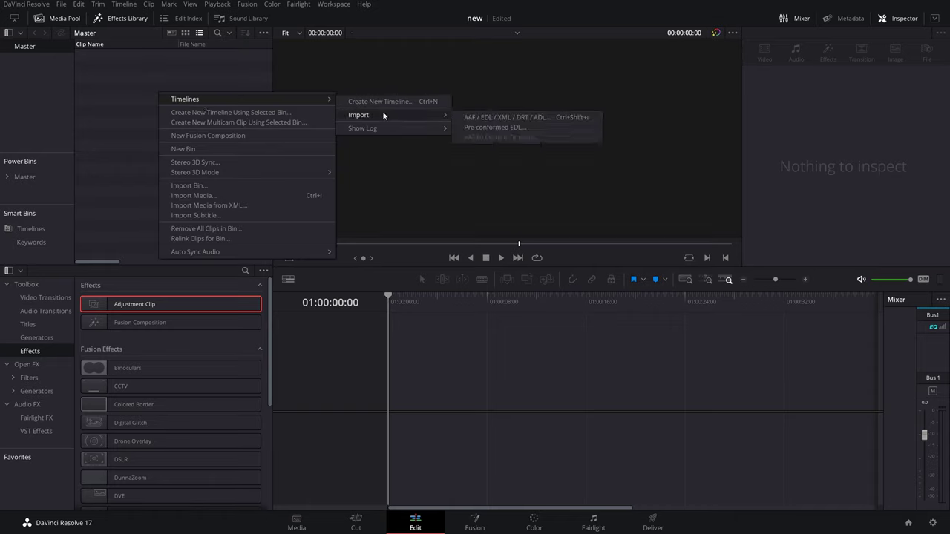
click(526, 118)
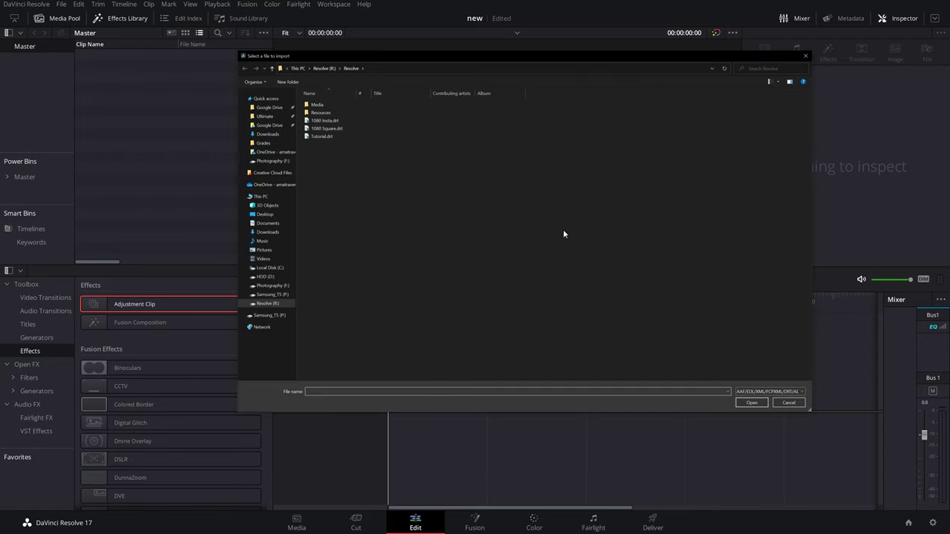
click(788, 402)
key(alt+Tab)
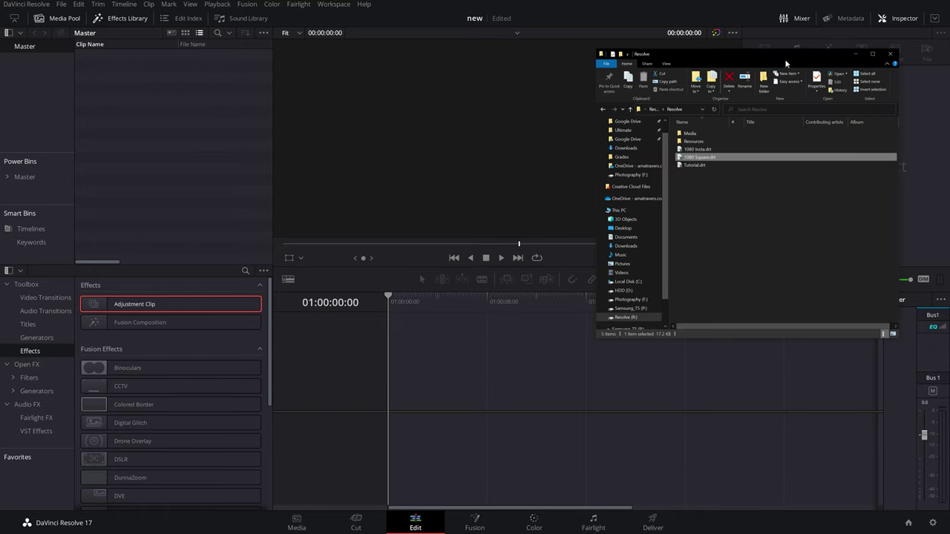
Step: Drag 1080 Insta.drt from File Explorer into the Media Pool, then close Explorer
drag(786, 64, 682, 58)
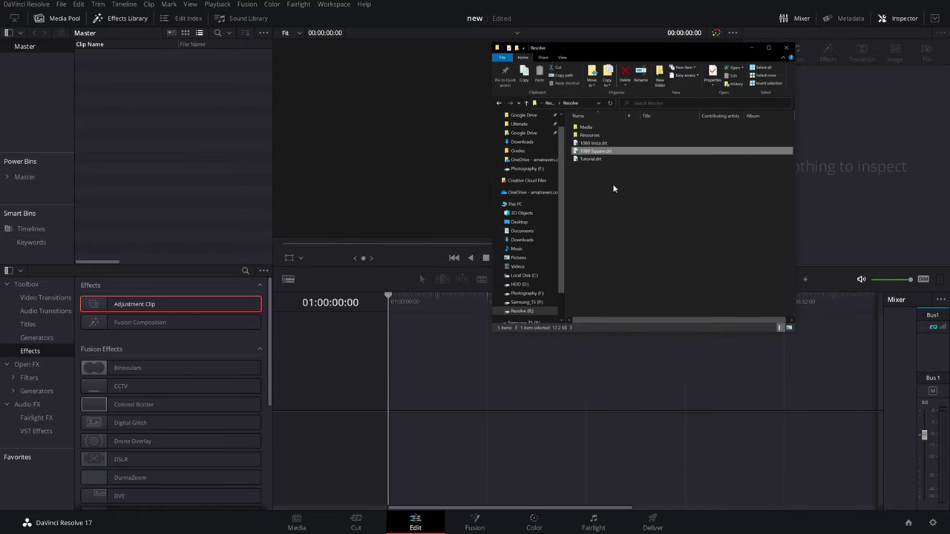
drag(596, 146, 188, 117)
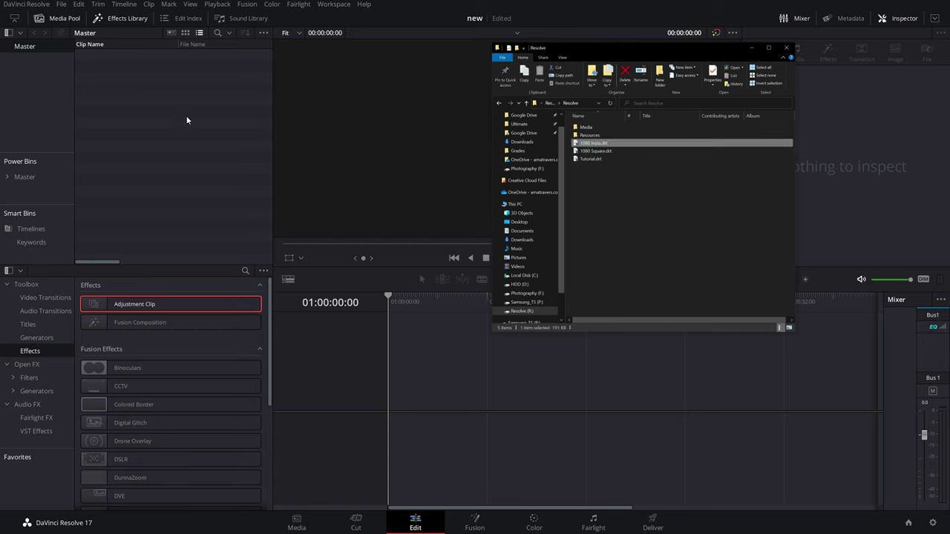
click(793, 49)
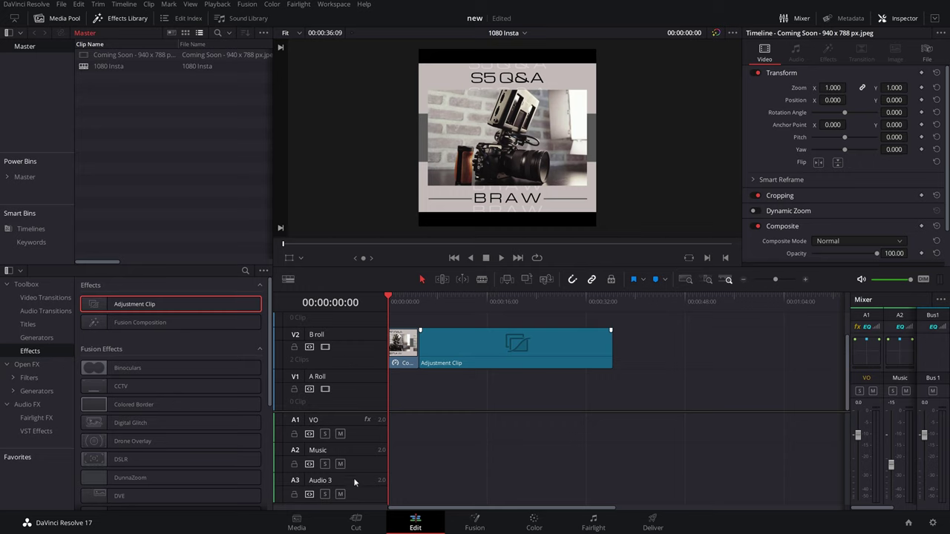
Step: Scrub the 1080 Insta timeline from 00:00:02:16 back to the start and deselect the clip
click(403, 303)
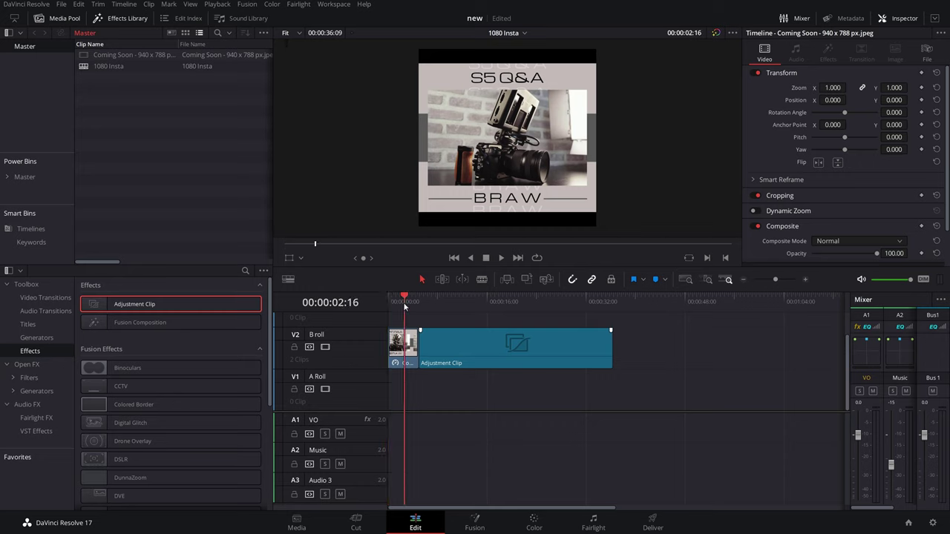
click(422, 302)
drag(423, 302, 382, 301)
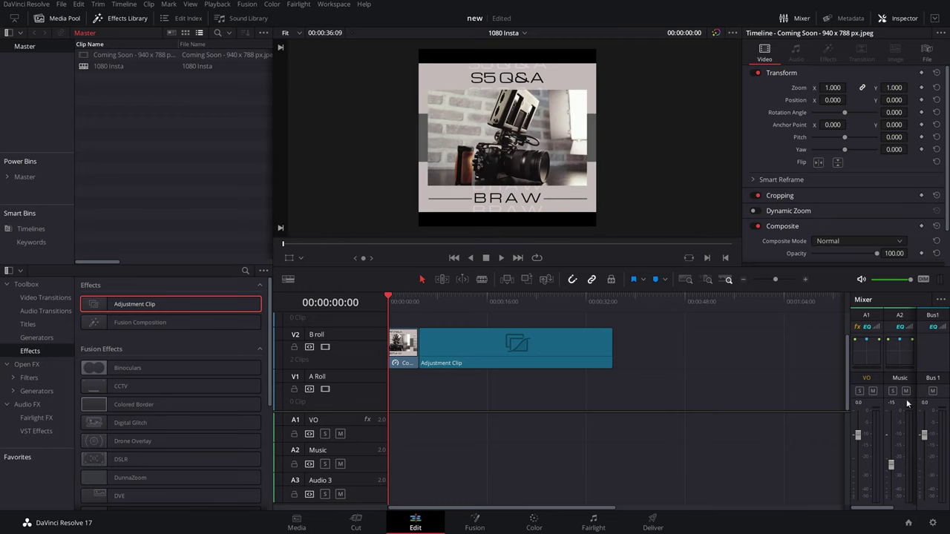
click(501, 382)
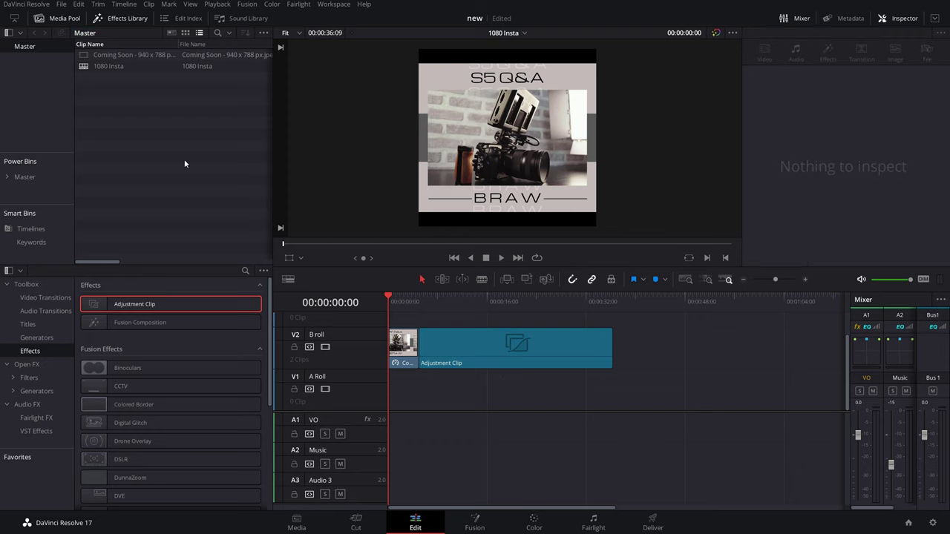
Step: Import Tutorial.drt into the Media Pool and open its Tutorial timeline with the Yellow Greyscale clip
key(alt+Tab)
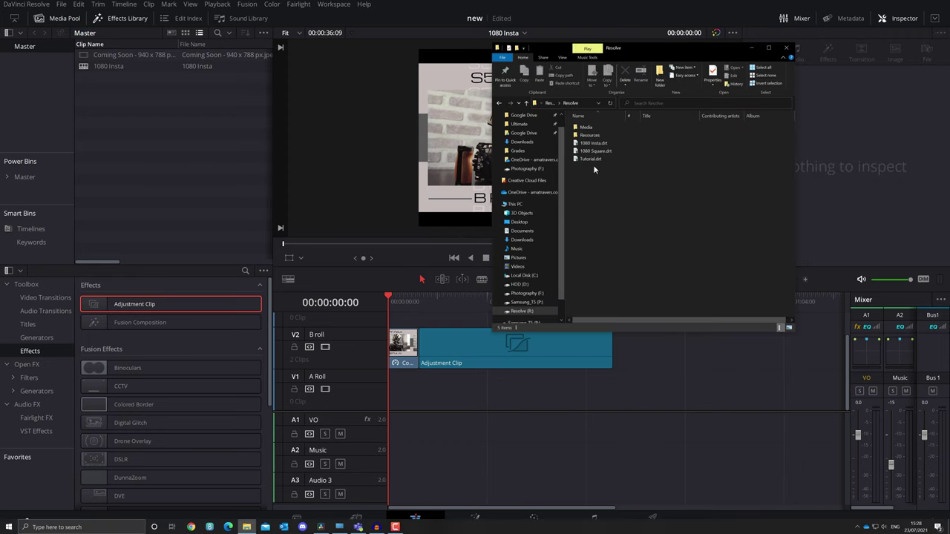
drag(591, 159, 181, 150)
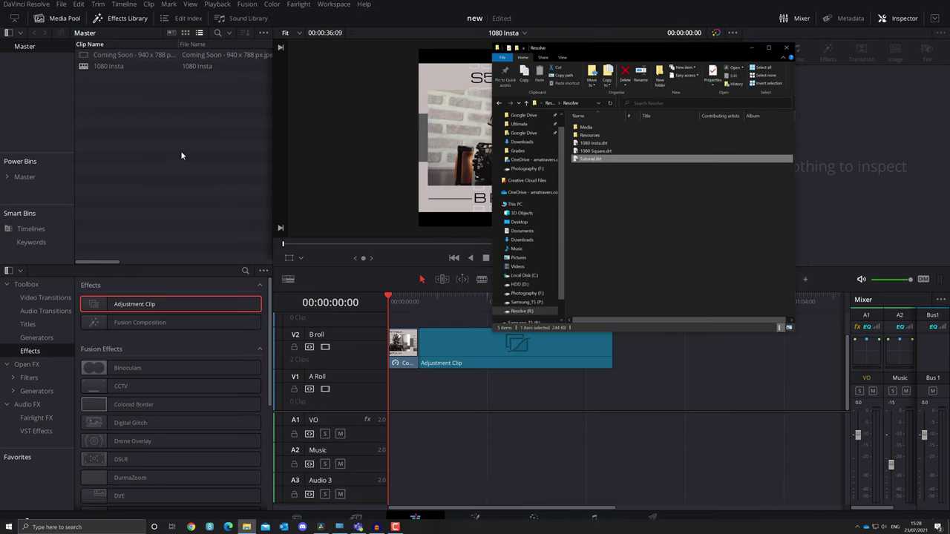
click(151, 150)
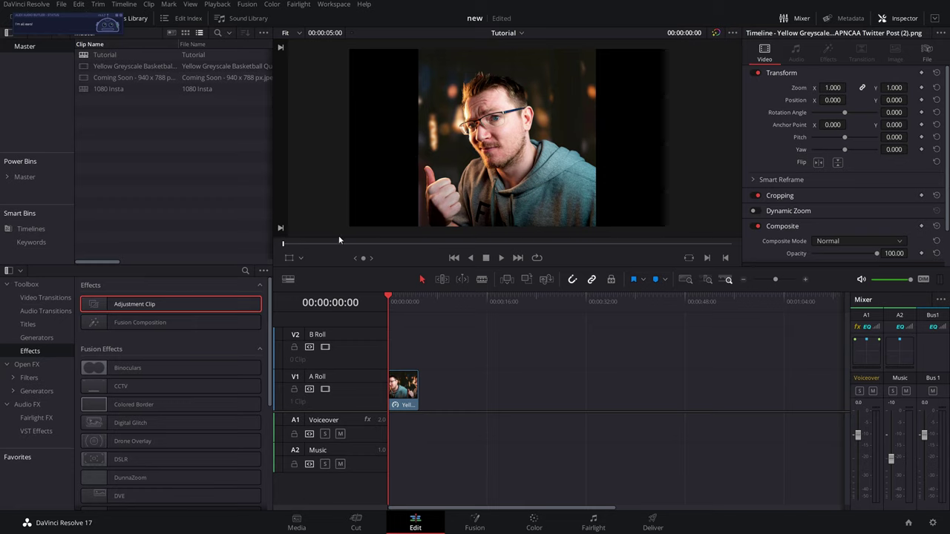
Step: Enable Stacked Timelines and load 1080 Insta into a second tab beside Tutorial
click(286, 281)
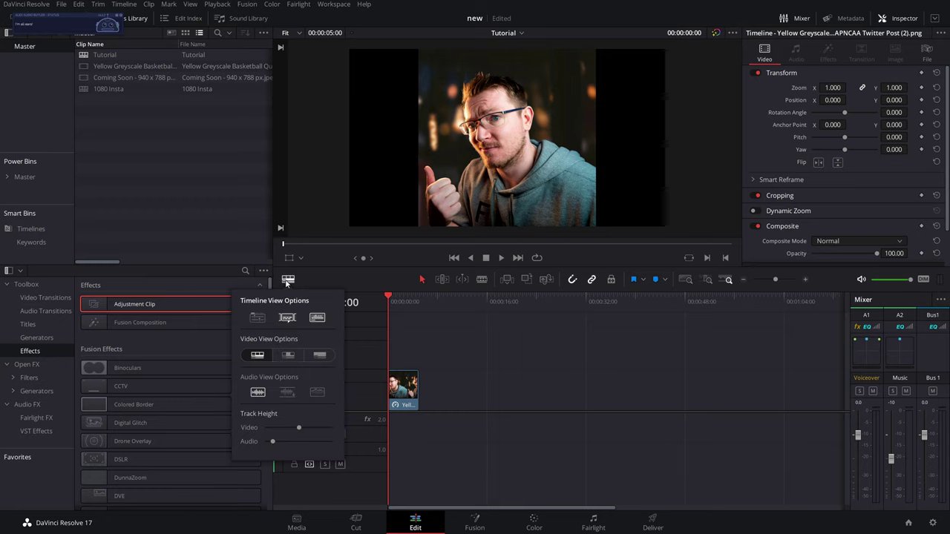
click(257, 318)
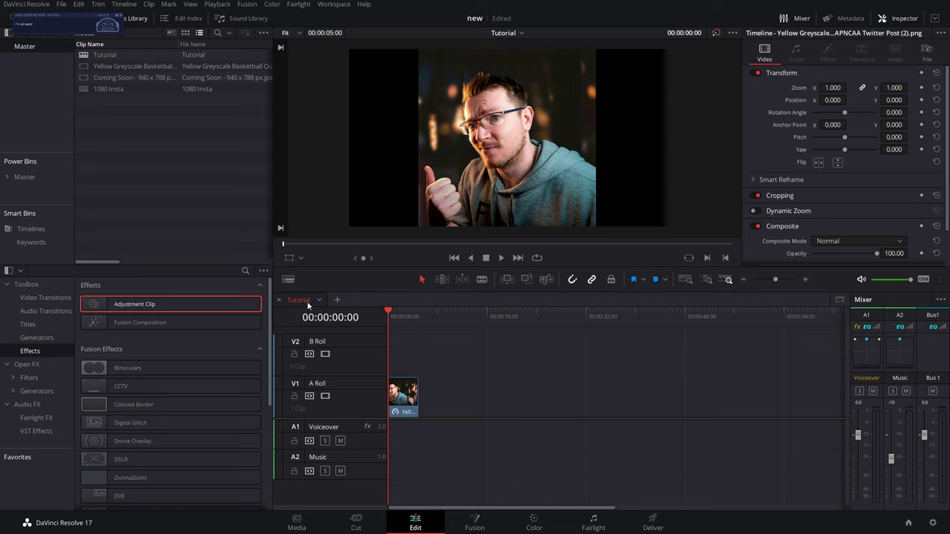
click(337, 302)
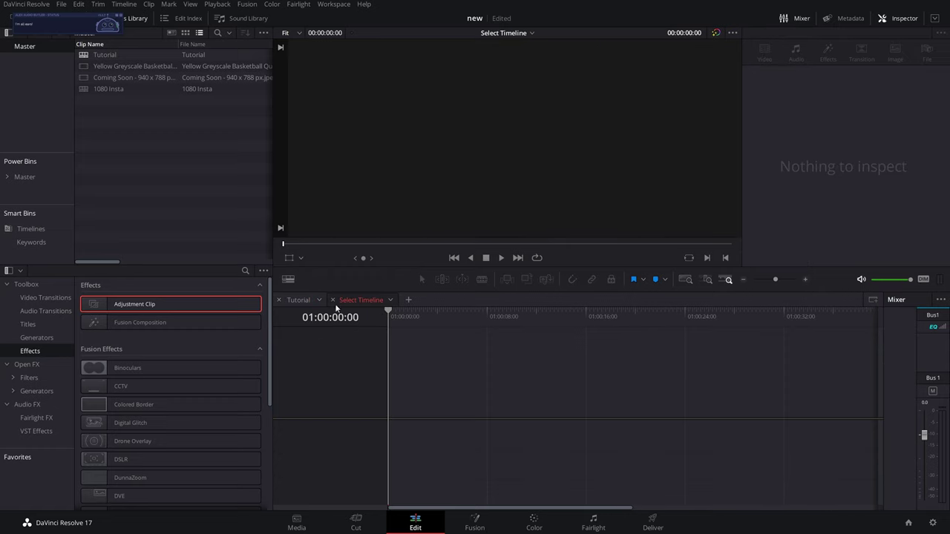
mouse_move(391, 303)
click(416, 320)
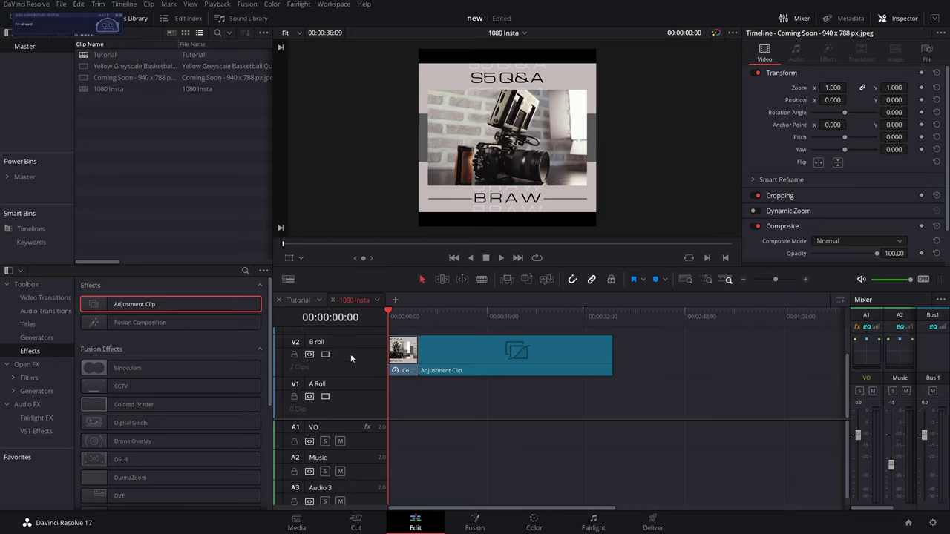
Step: Paste Tutorial's Yellow Greyscale clip onto 1080 Insta's A Roll at the start, then compare both tabs
click(298, 301)
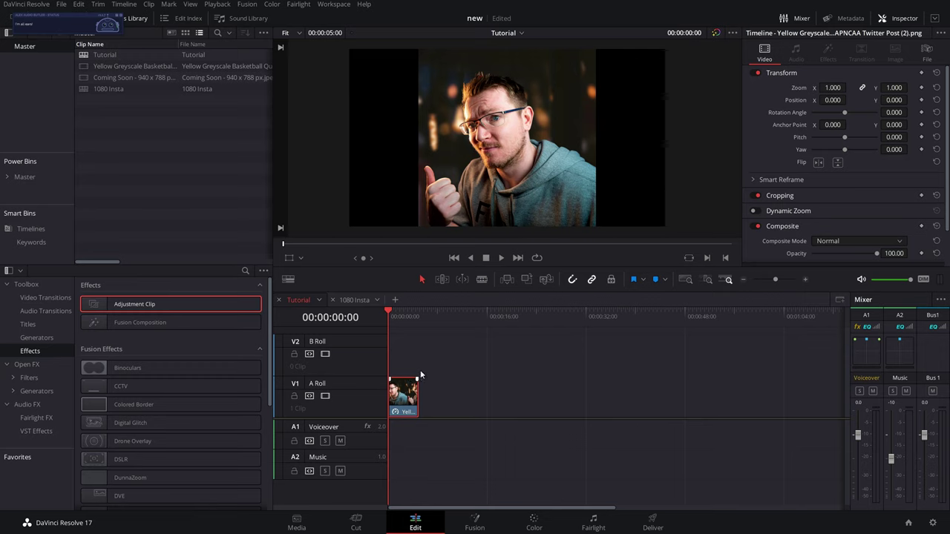
click(353, 301)
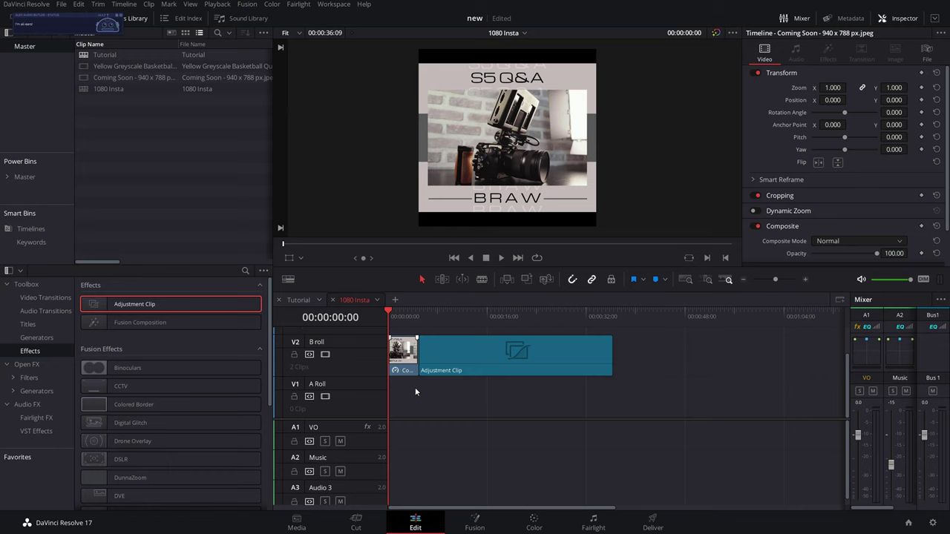
key(ctrl+v)
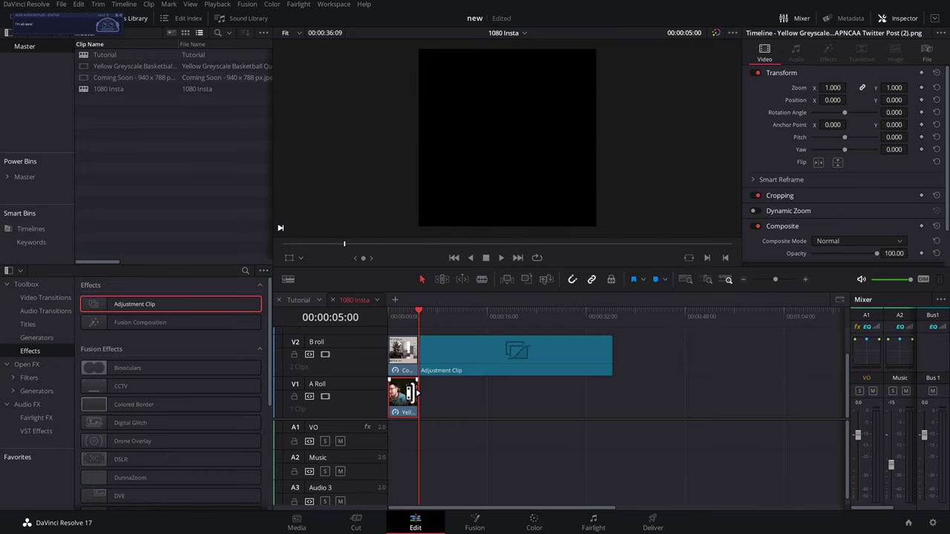
key(Home)
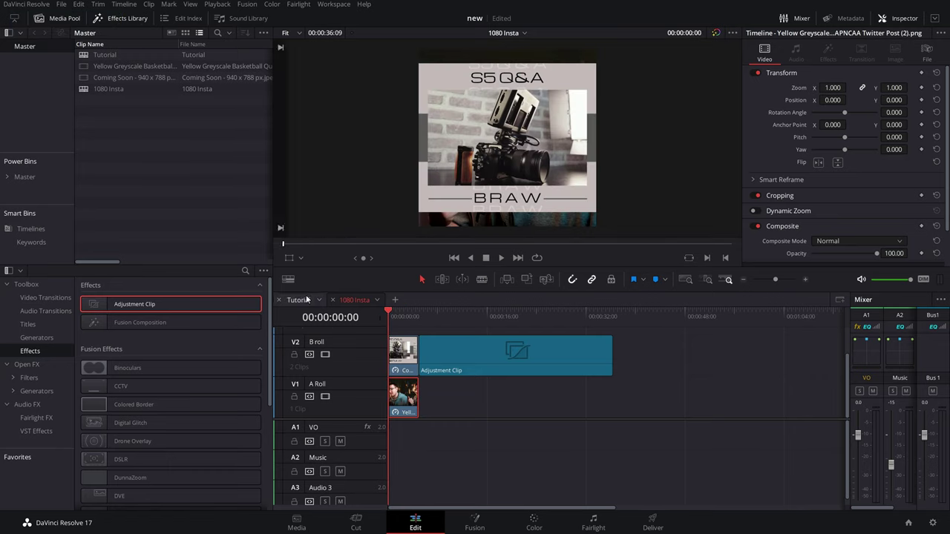
click(299, 300)
click(354, 300)
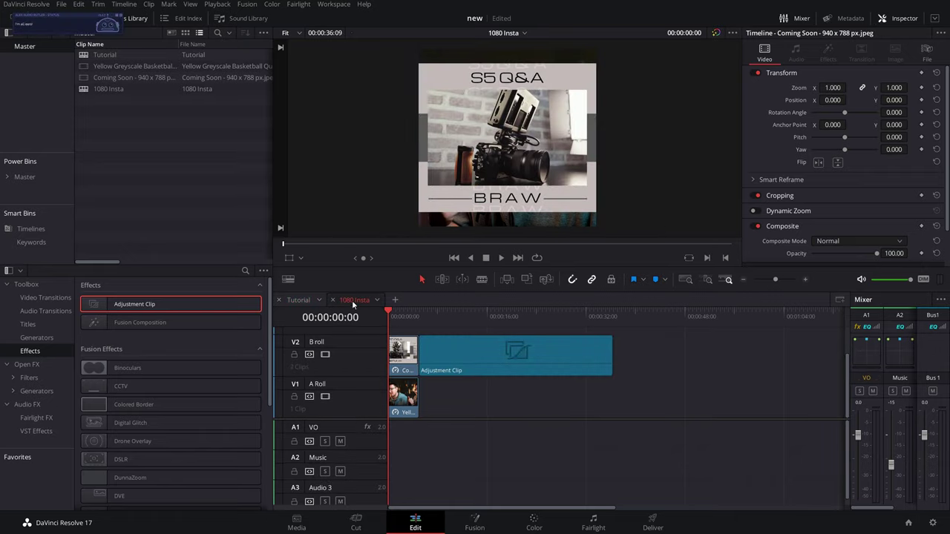